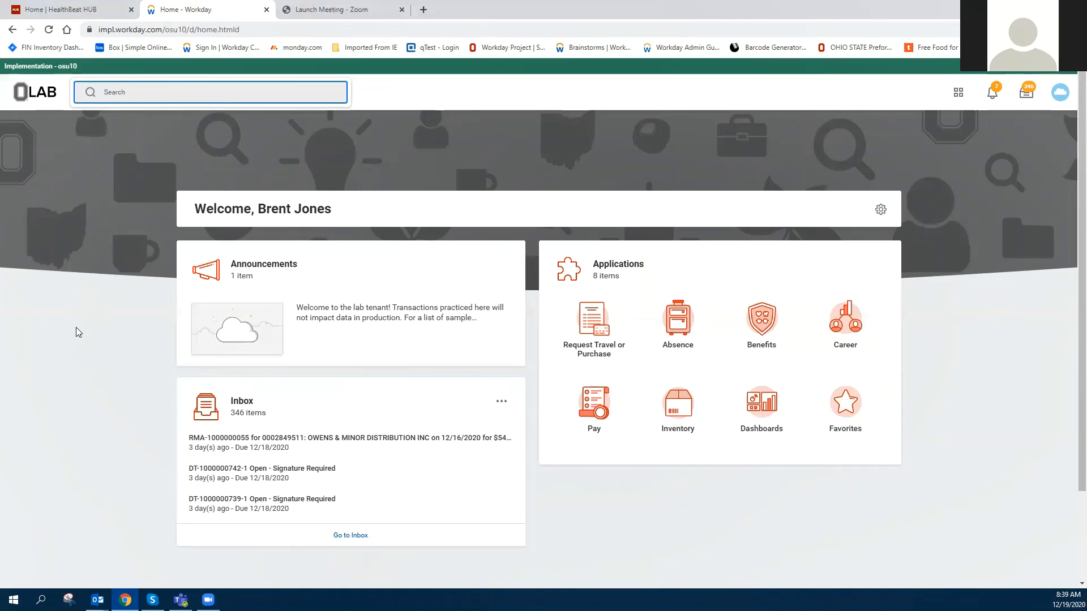
# Step: Search for and open the Edit Receipt task
pyautogui.write('edit')
pyautogui.write(' rec')
pyautogui.write('iept')
pyautogui.press('BackSpace')
pyautogui.press('BackSpace')
pyautogui.press('BackSpace')
pyautogui.press('BackSpace')
pyautogui.write('eipt')
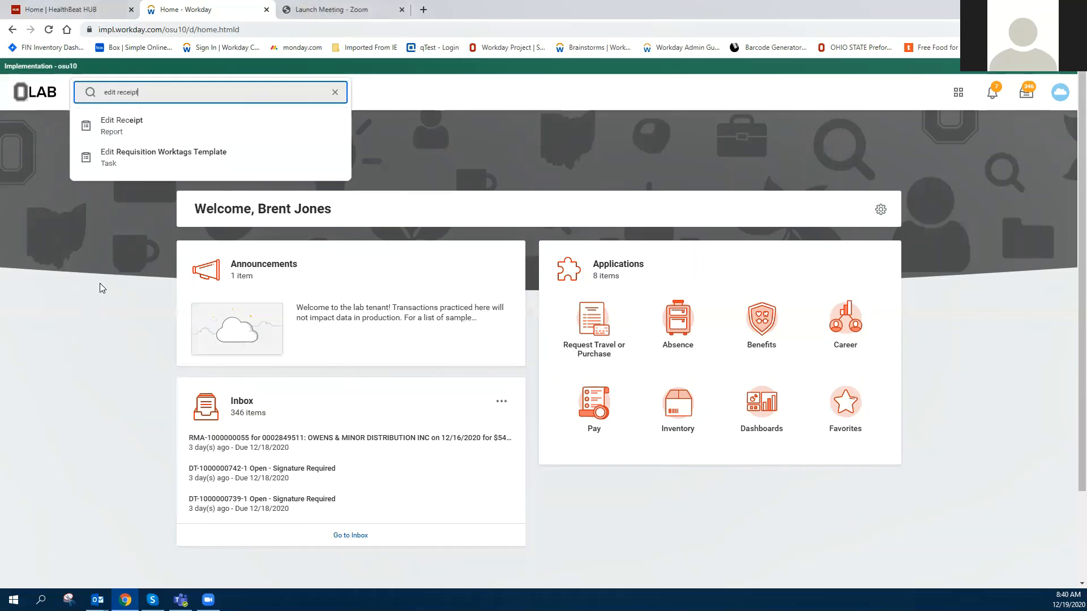
pyautogui.click(130, 125)
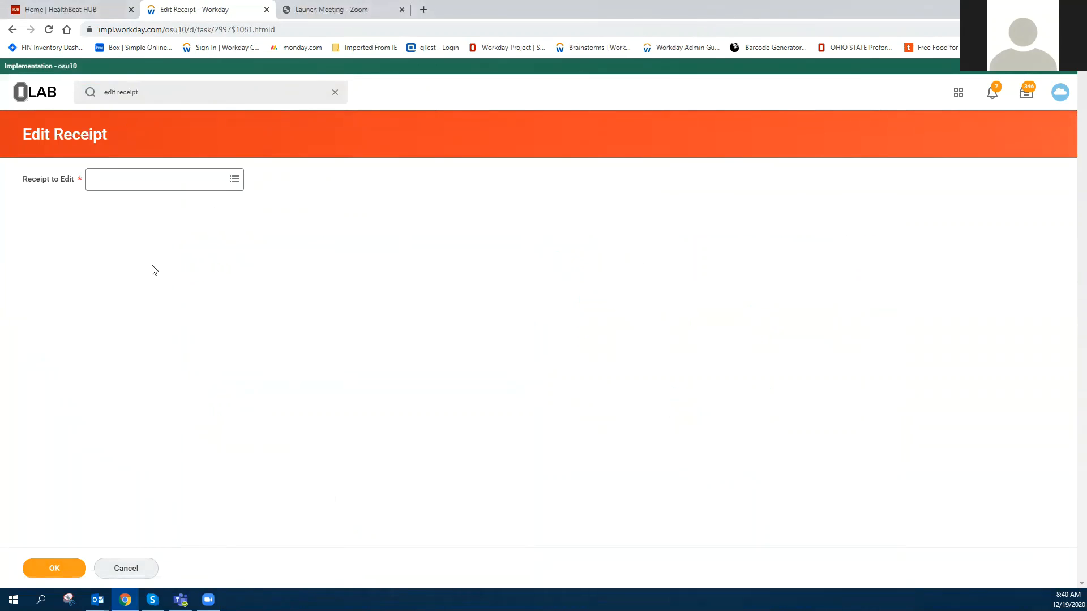
pyautogui.click(129, 182)
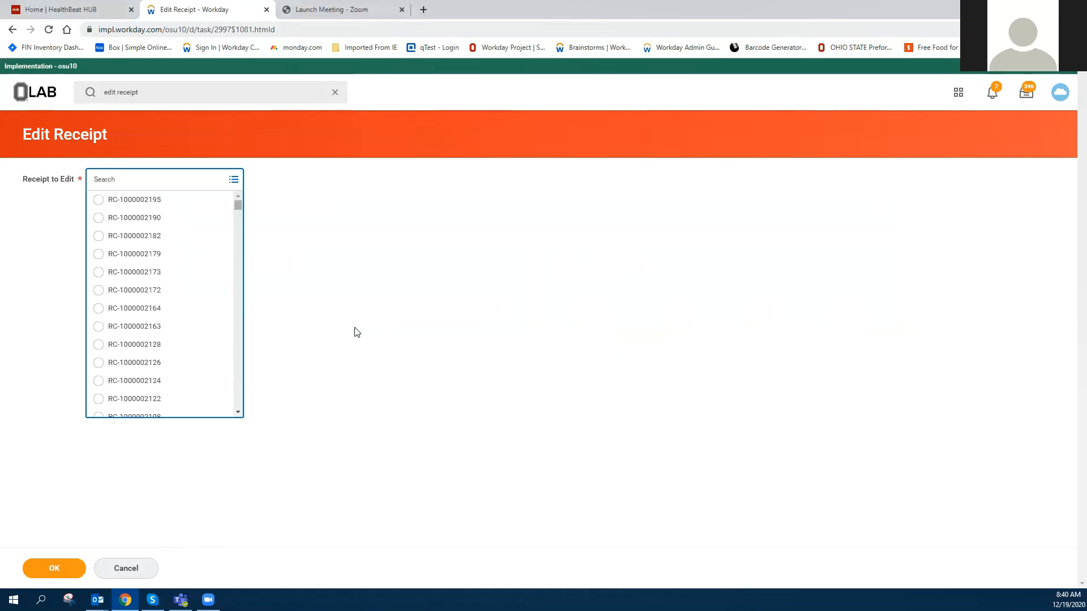
pyautogui.write('po-1000000264')
pyautogui.press('Return')
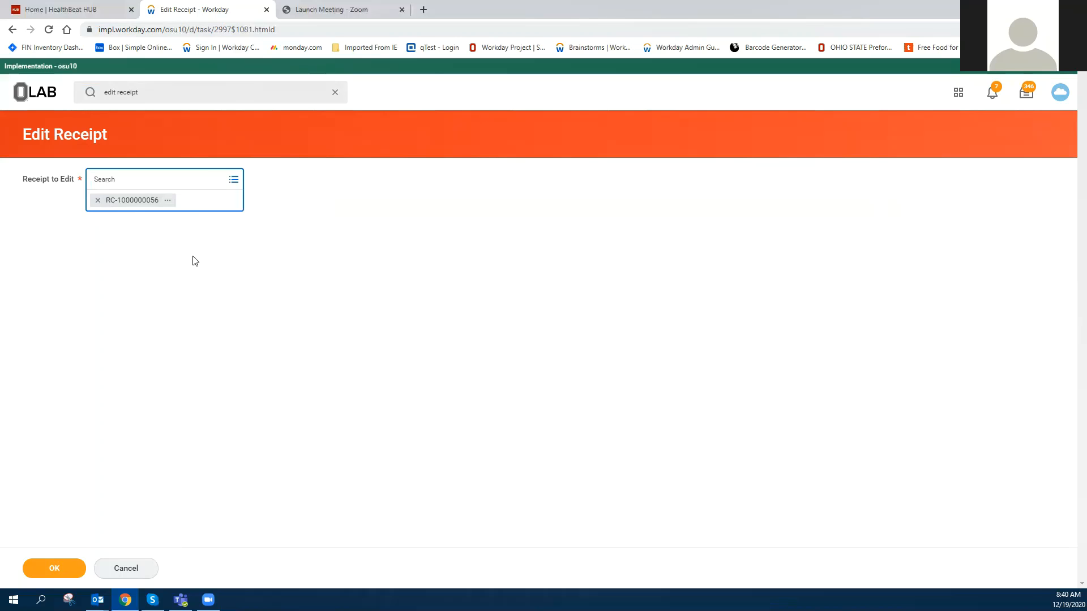
pyautogui.click(57, 569)
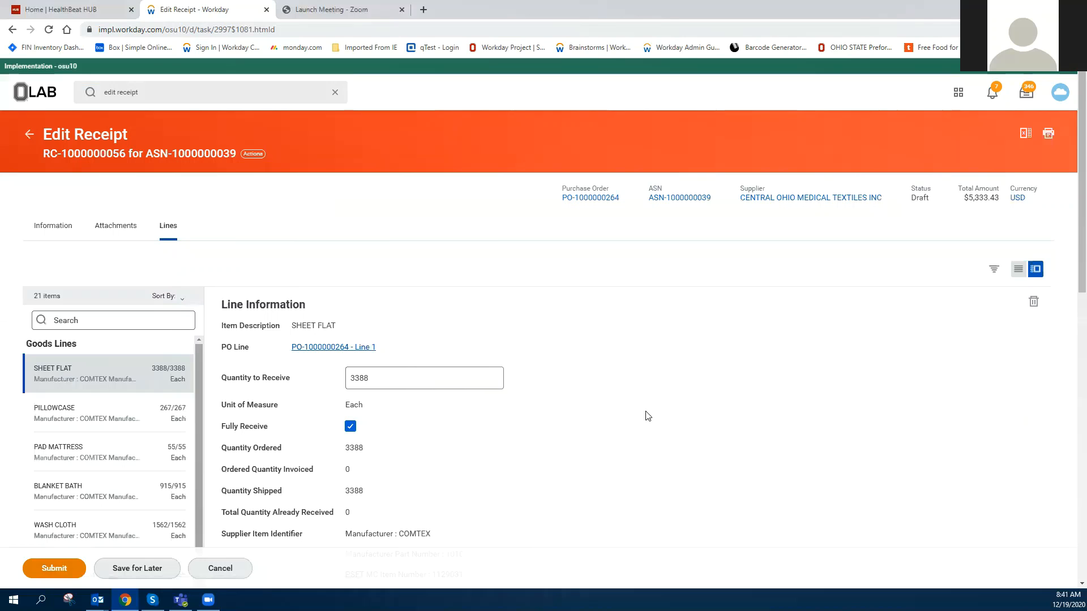
# Step: Review the receipt's goods lines and the selected line's information
pyautogui.scroll(-1, 647, 416)
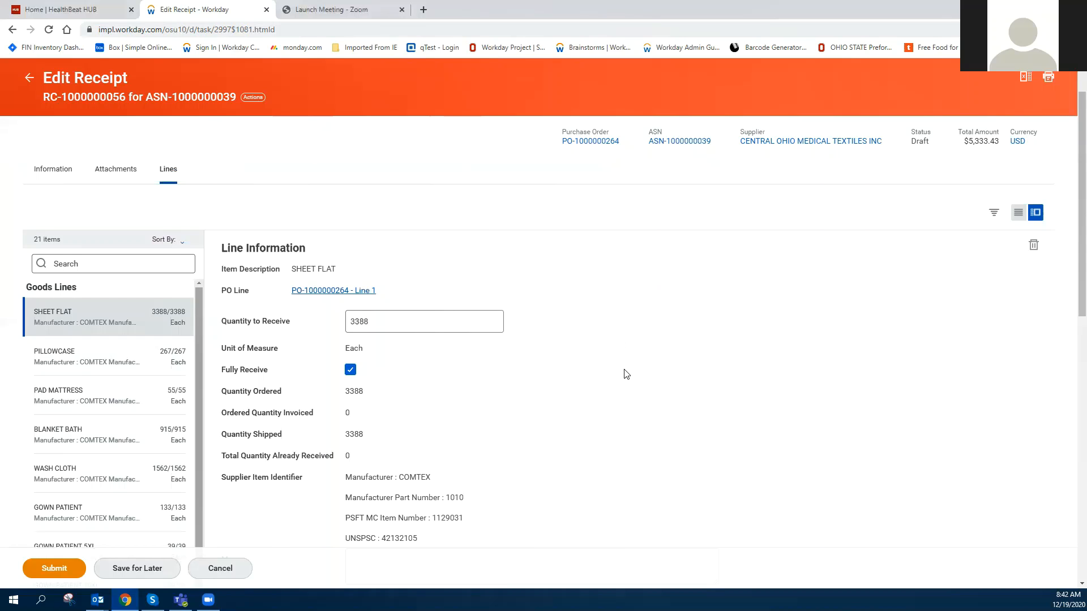
pyautogui.scroll(-1, 102, 423)
pyautogui.scroll(-10, 102, 424)
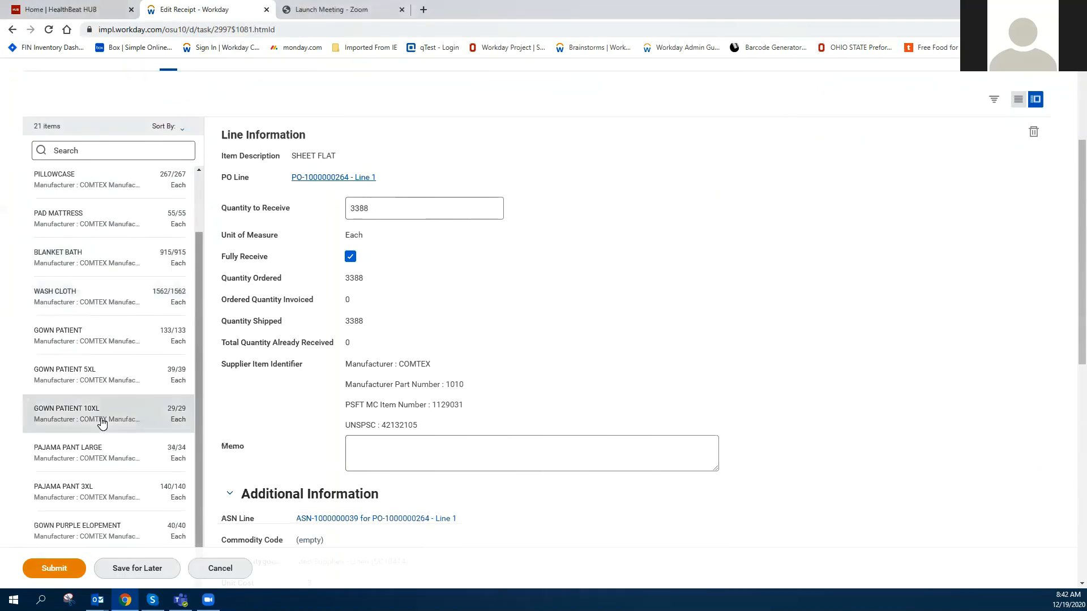
pyautogui.scroll(-3, 101, 419)
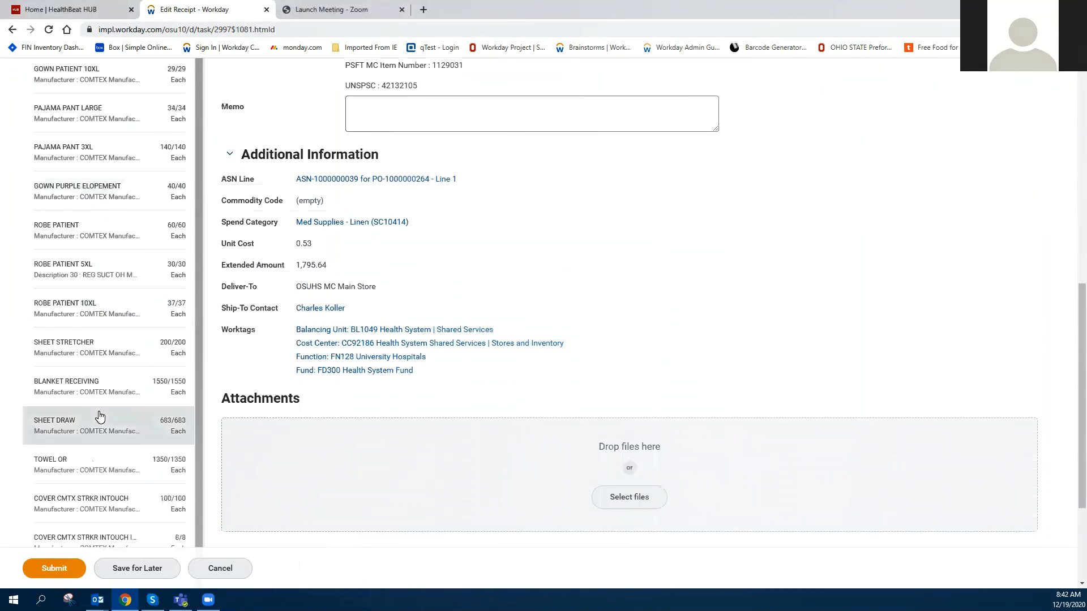
pyautogui.scroll(-2, 100, 417)
pyautogui.scroll(15, 98, 415)
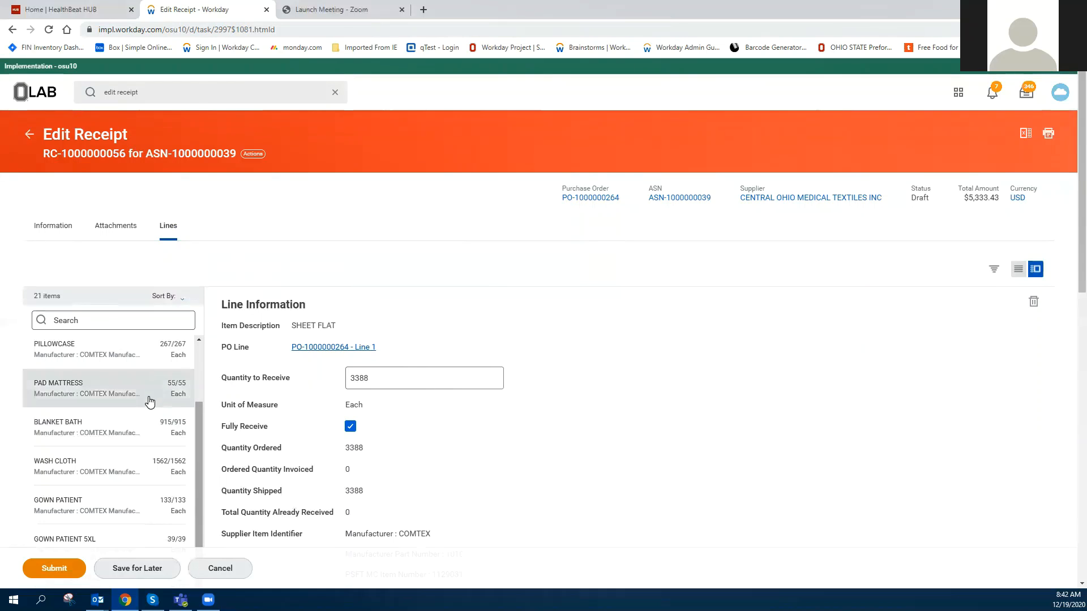
pyautogui.scroll(-3, 150, 402)
pyautogui.scroll(-8, 149, 402)
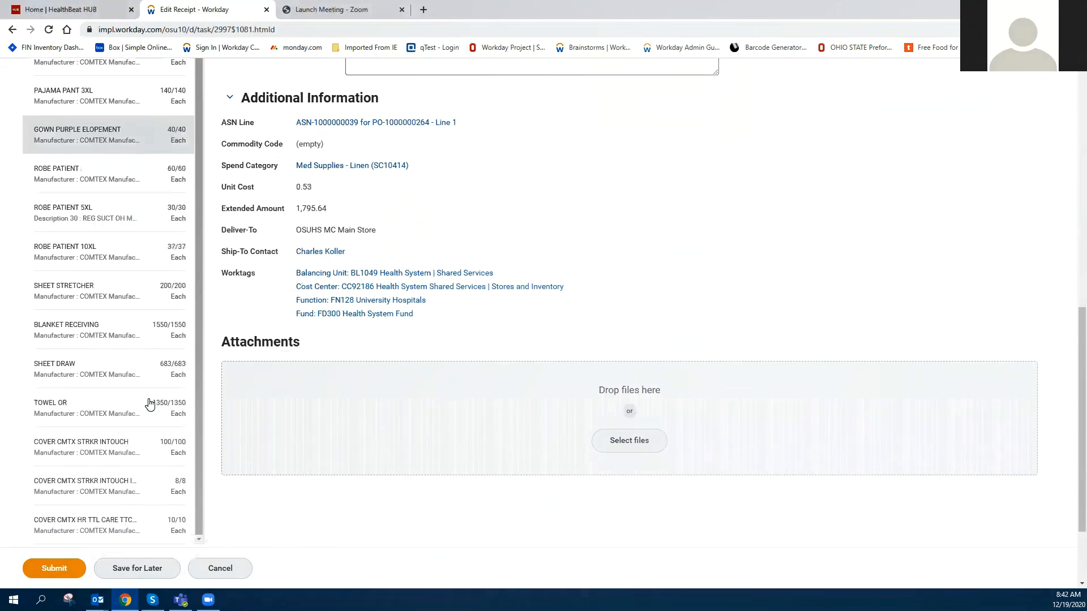
pyautogui.scroll(8, 148, 404)
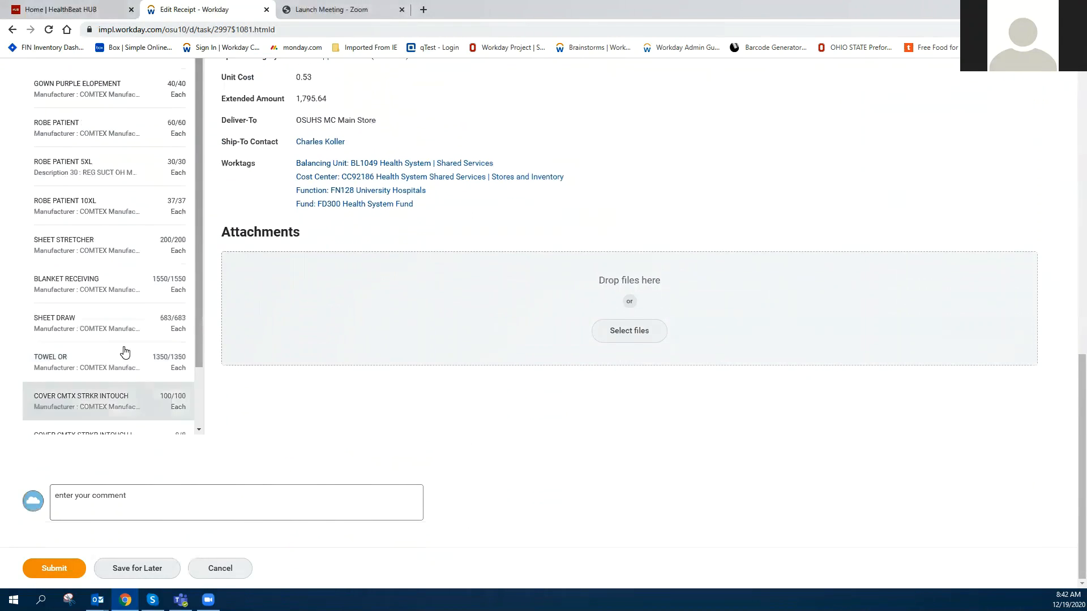
pyautogui.scroll(2, 124, 354)
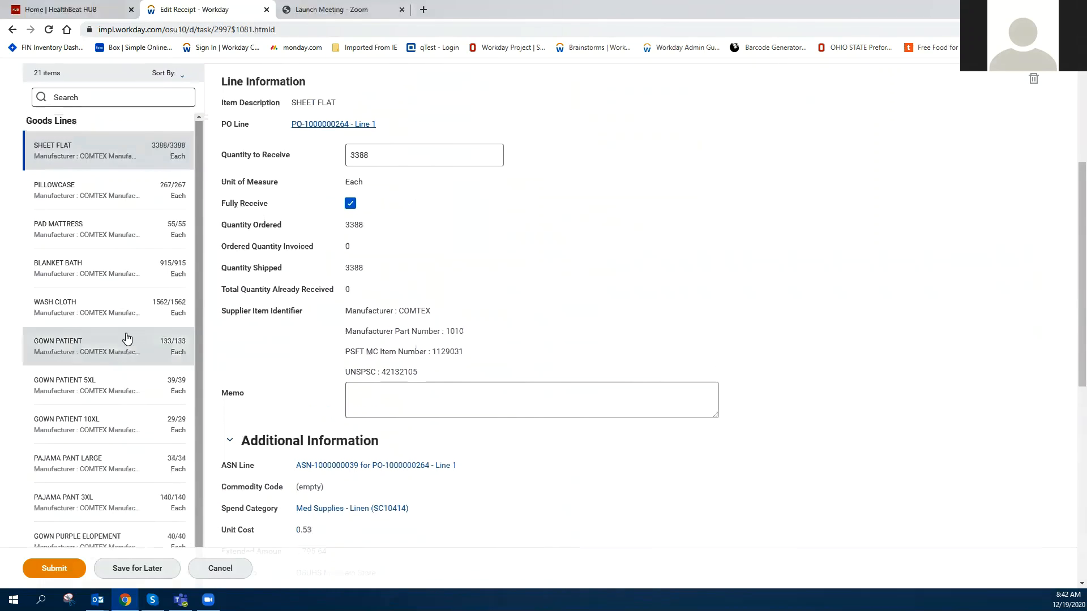
# Step: Delete the PILLOWCASE line from the receipt
pyautogui.click(74, 188)
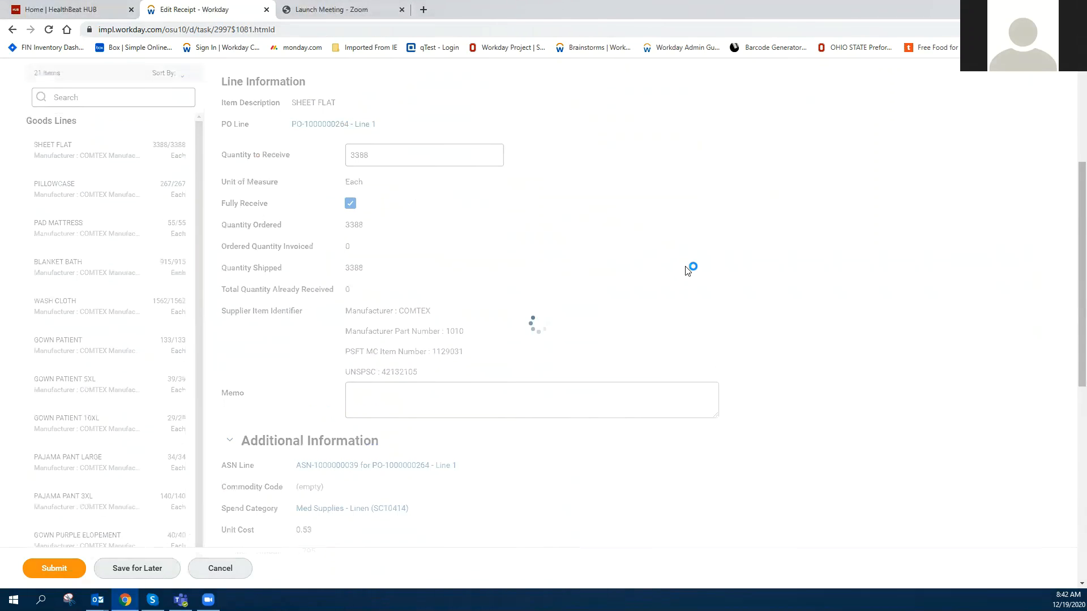
pyautogui.scroll(3, 752, 290)
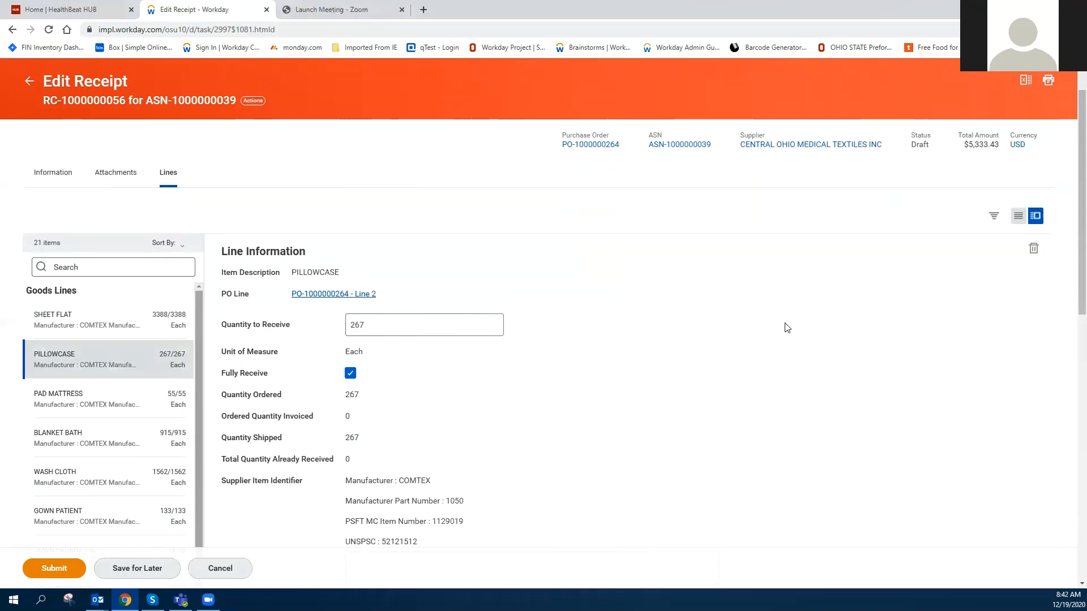
pyautogui.click(1034, 252)
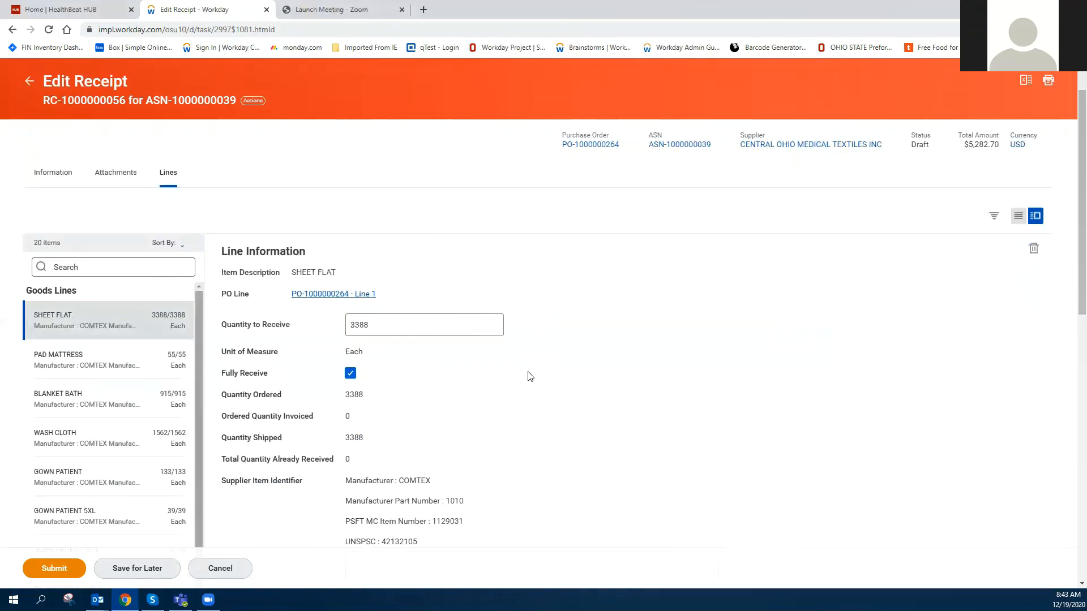
# Step: Set the GOWN PATIENT line's quantity to receive to 95, clearing Fully Receive
pyautogui.scroll(-1, 143, 405)
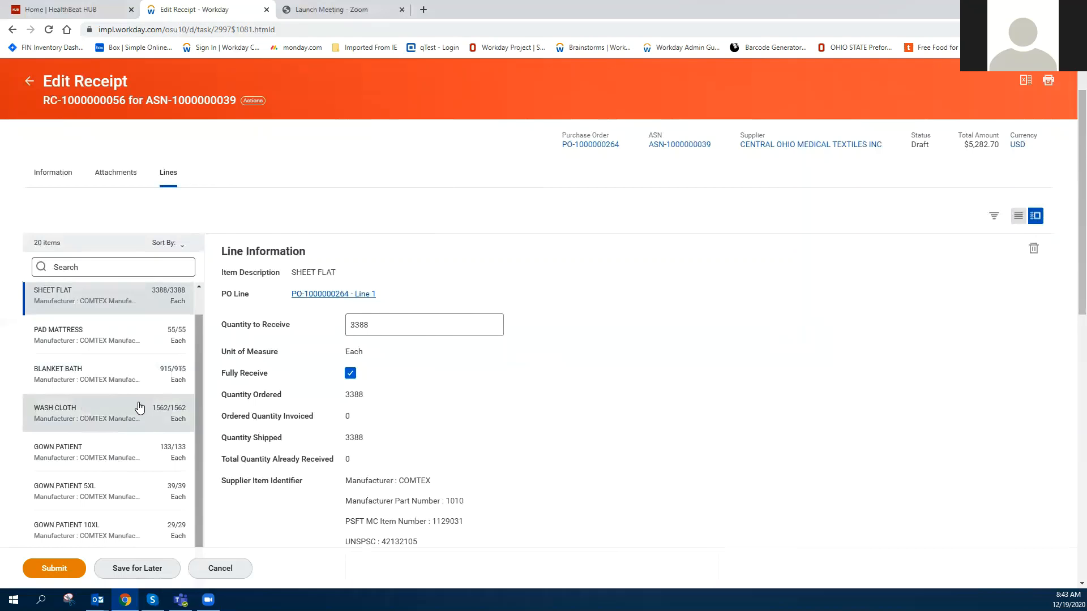
pyautogui.scroll(-1, 139, 408)
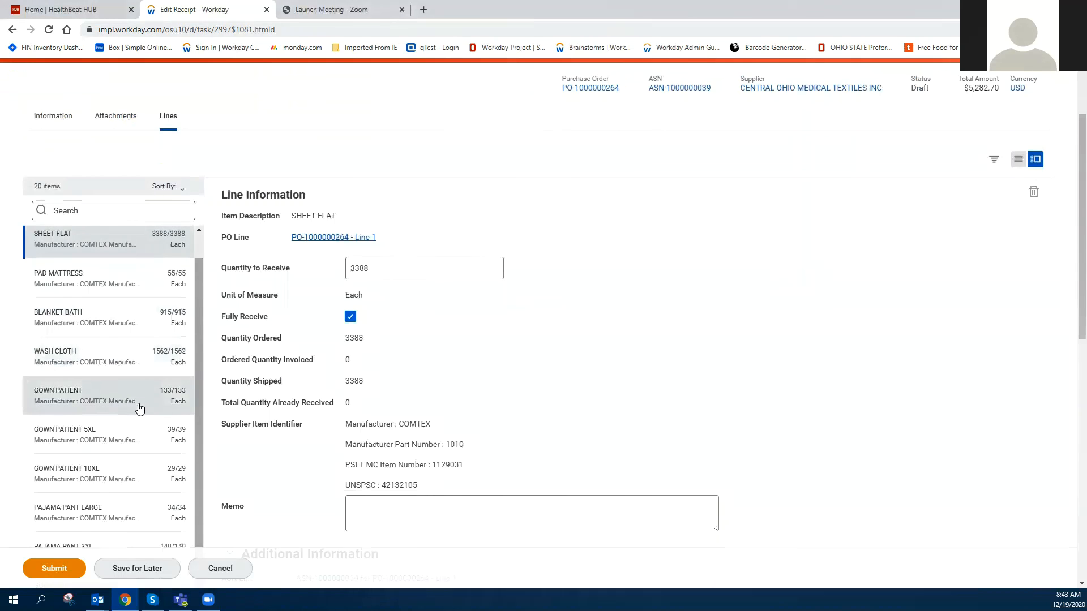
pyautogui.click(102, 402)
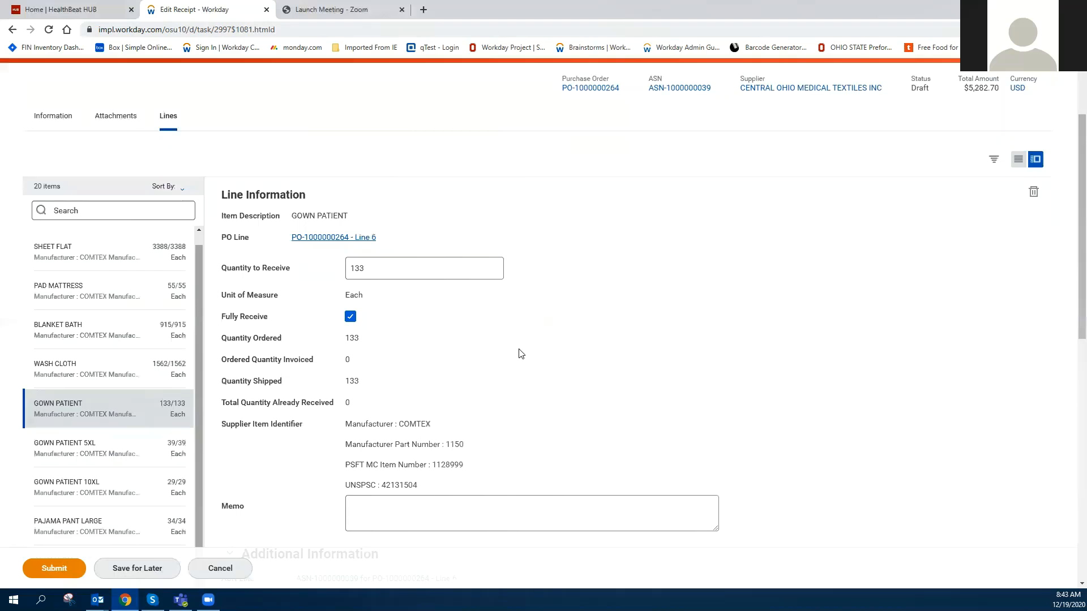
pyautogui.click(432, 272)
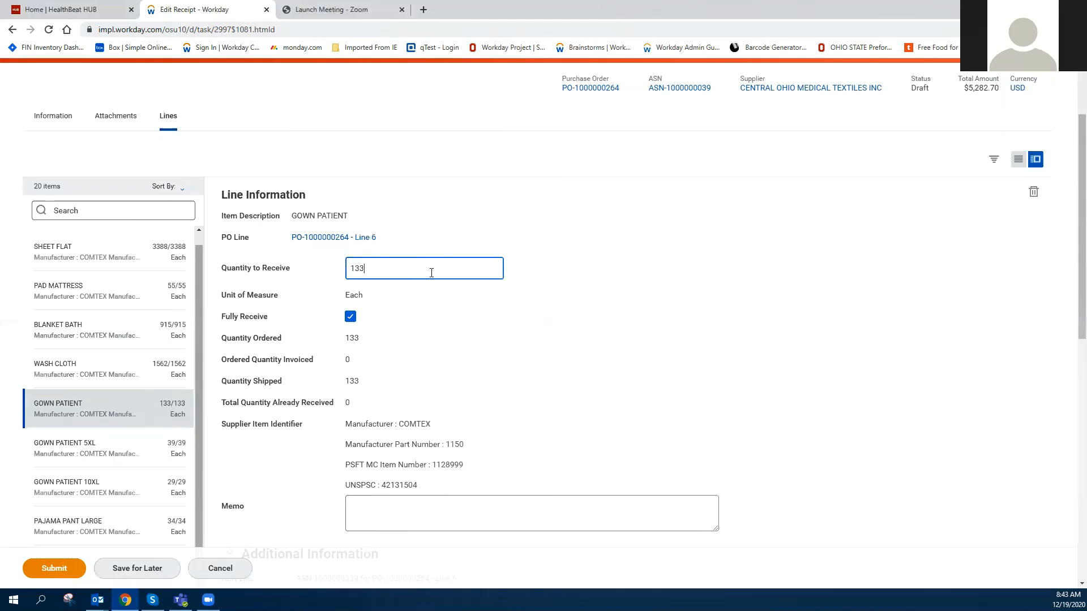
pyautogui.press('BackSpace')
pyautogui.press('BackSpace')
pyautogui.write('95')
pyautogui.click(350, 316)
pyautogui.click(379, 266)
pyautogui.write('95')
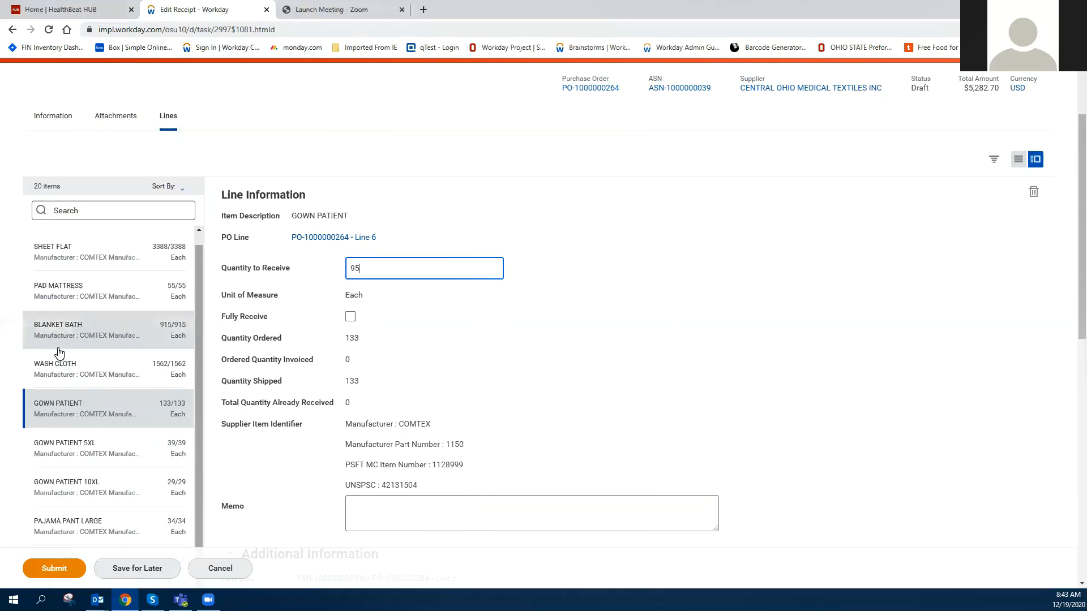
# Step: Submit the edited receipt
pyautogui.scroll(-1, 60, 359)
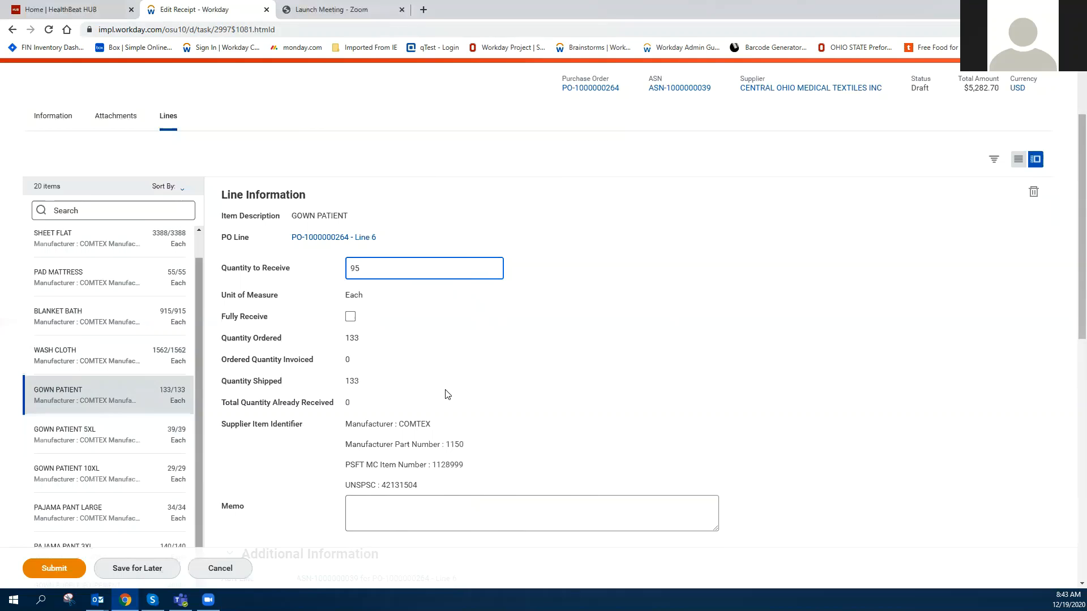
pyautogui.scroll(1, 597, 365)
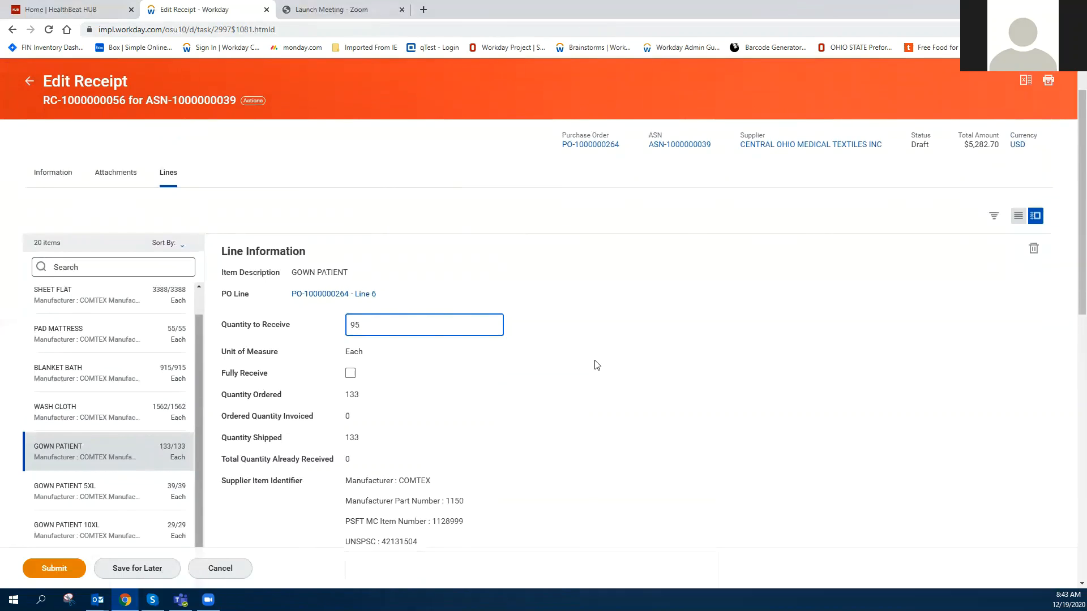
pyautogui.click(60, 571)
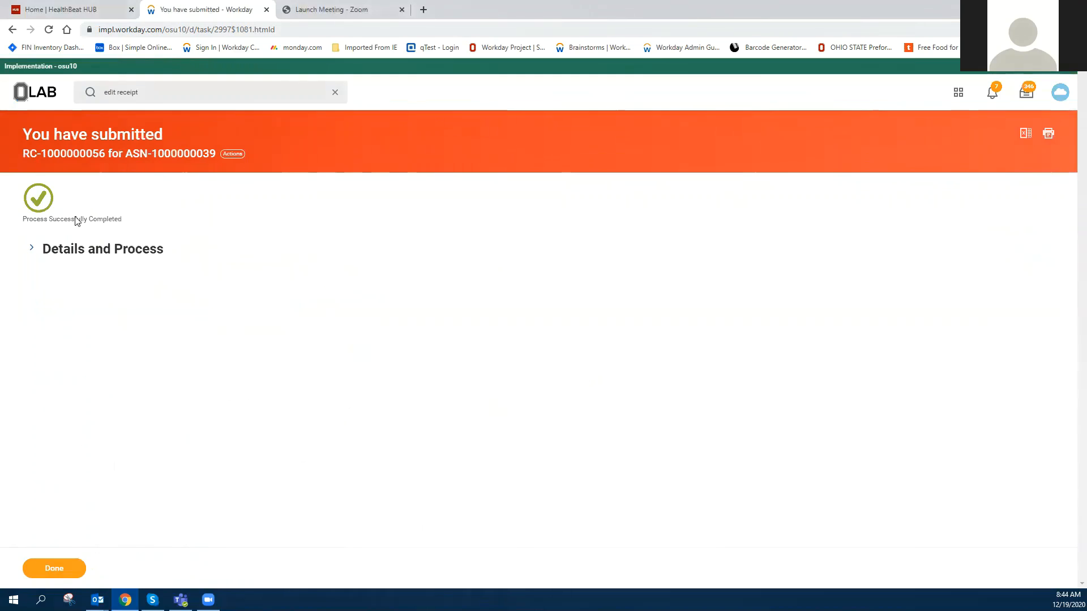
# Step: Expand and review the submitted receipt's details and process, then finish
pyautogui.click(30, 249)
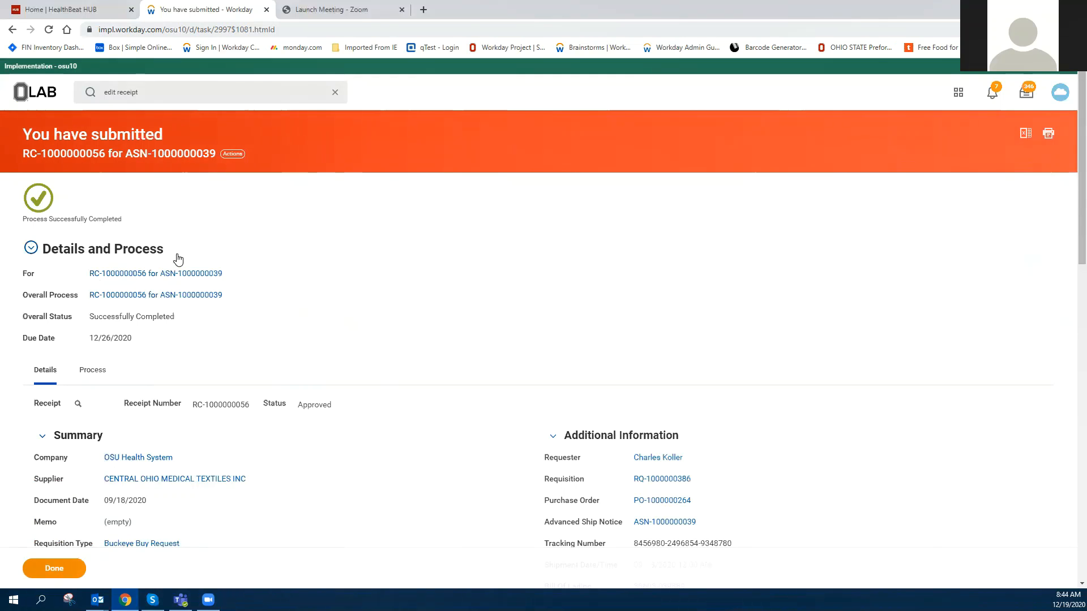
pyautogui.scroll(-1, 294, 316)
pyautogui.scroll(-2, 449, 330)
pyautogui.scroll(3, 442, 342)
pyautogui.scroll(-1, 444, 342)
pyautogui.scroll(-1, 444, 343)
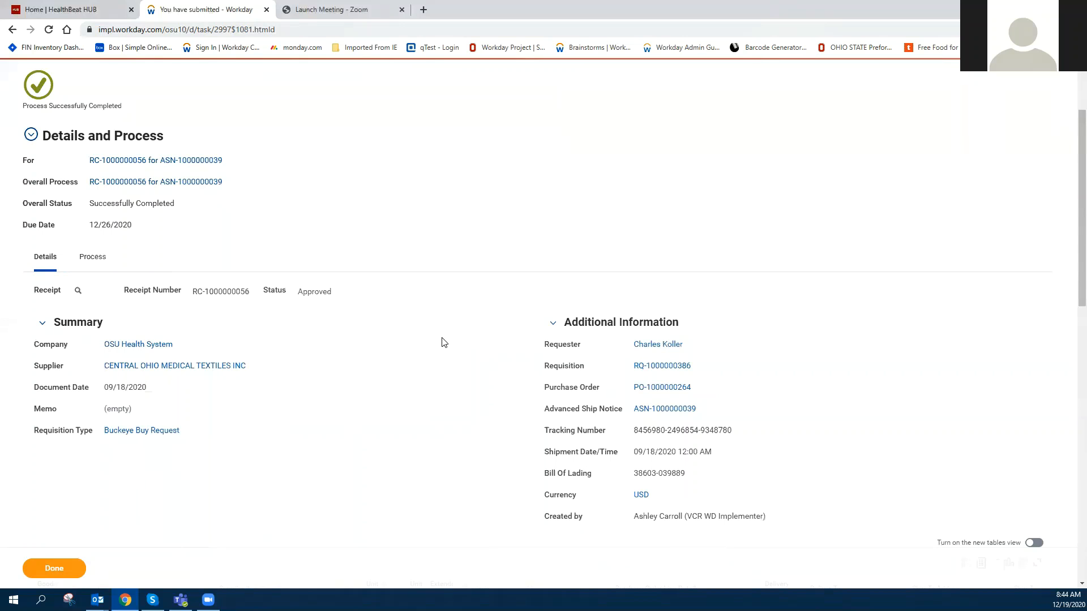
pyautogui.click(65, 571)
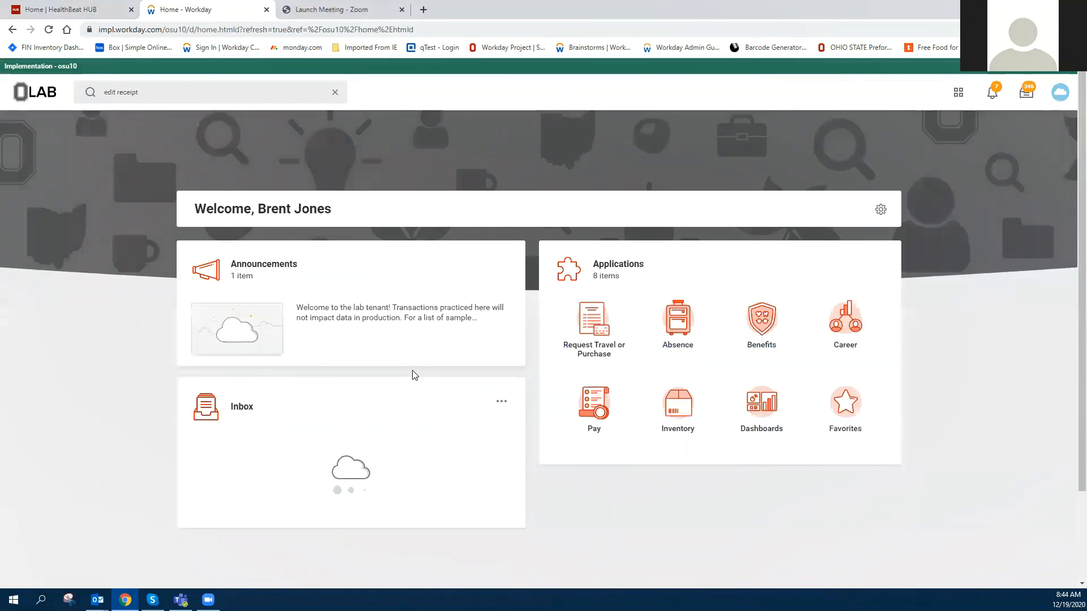